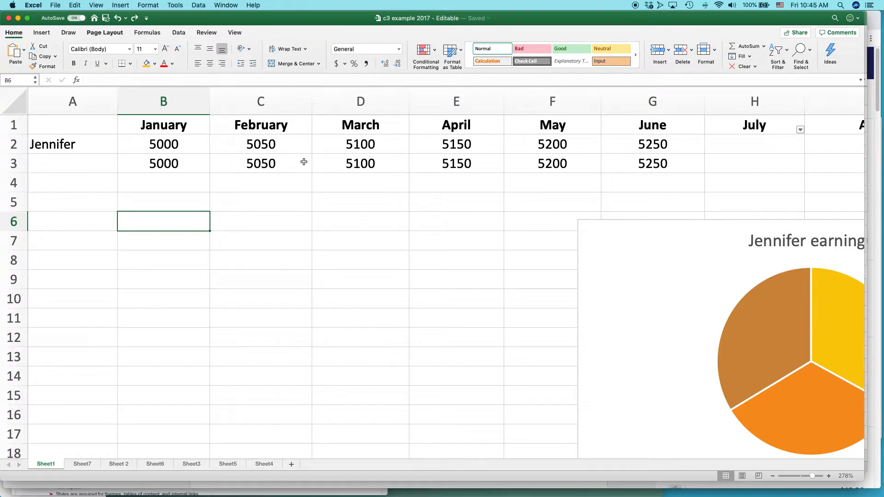
Step: Right-align the January, February and March headers in B1:D1
click(290, 222)
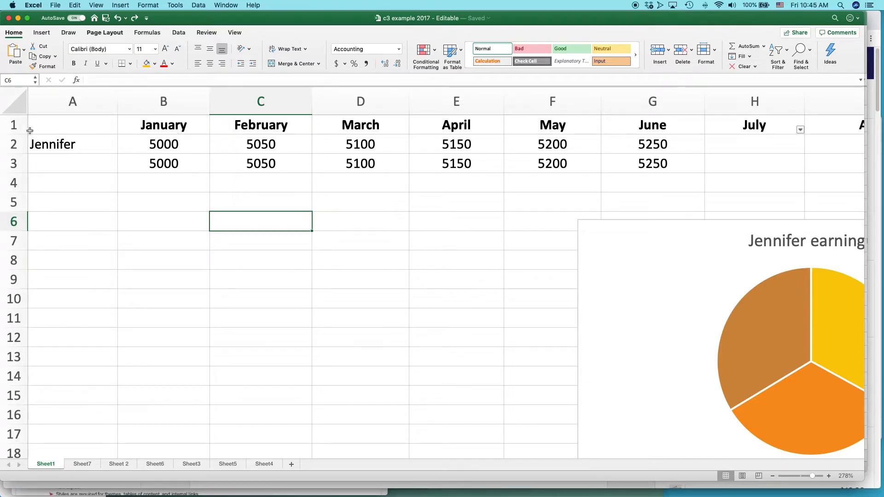
click(14, 128)
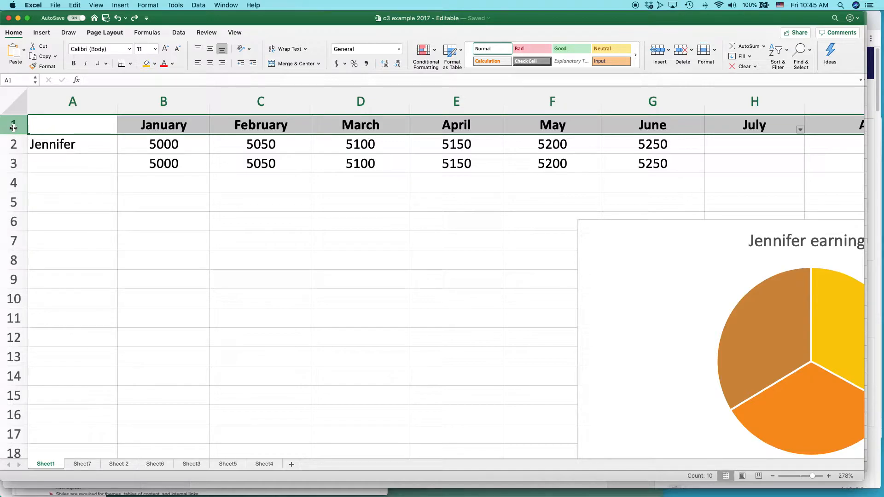
click(184, 123)
key(shift+Right)
key(shift+Right)
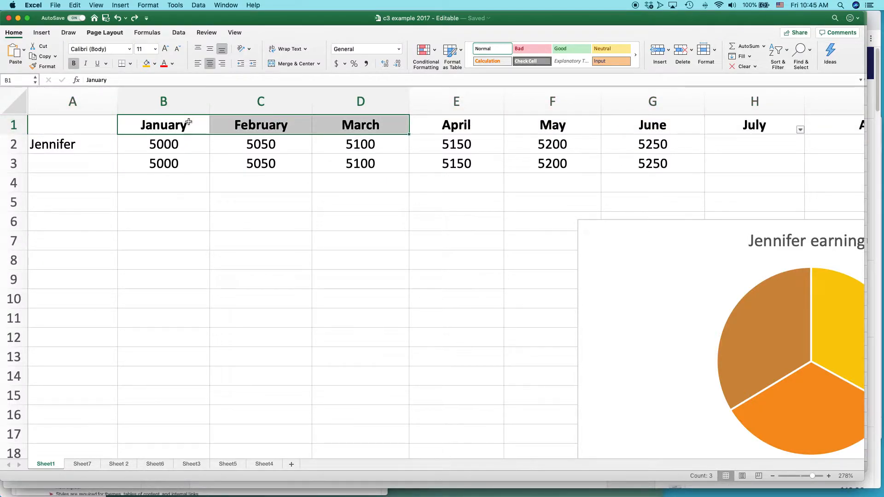
click(222, 65)
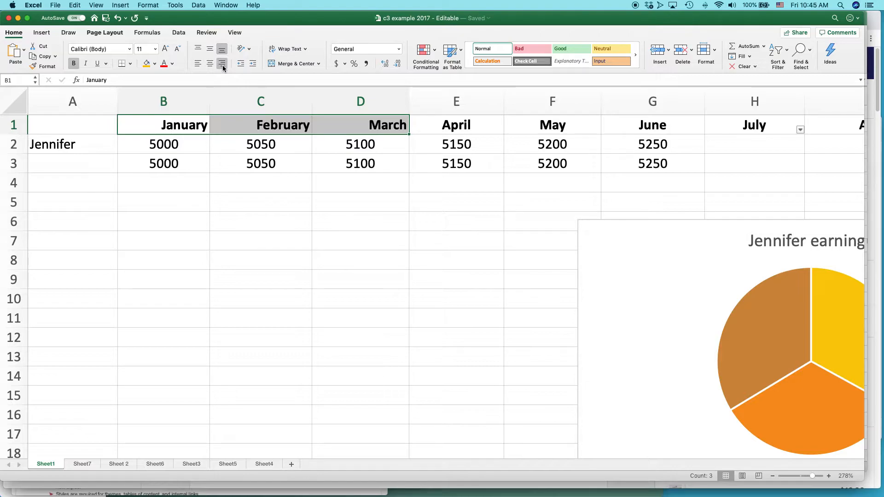
Step: Right-align the entire header row 1
click(447, 119)
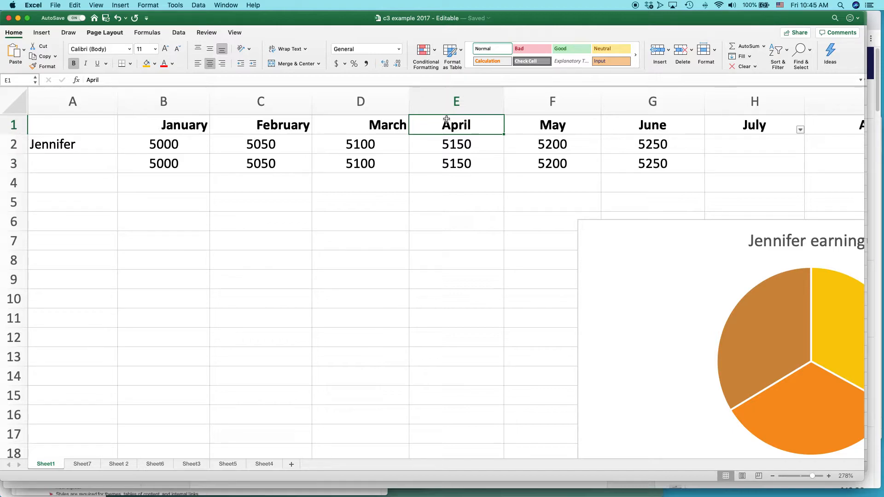
key(super+z)
key(super+y)
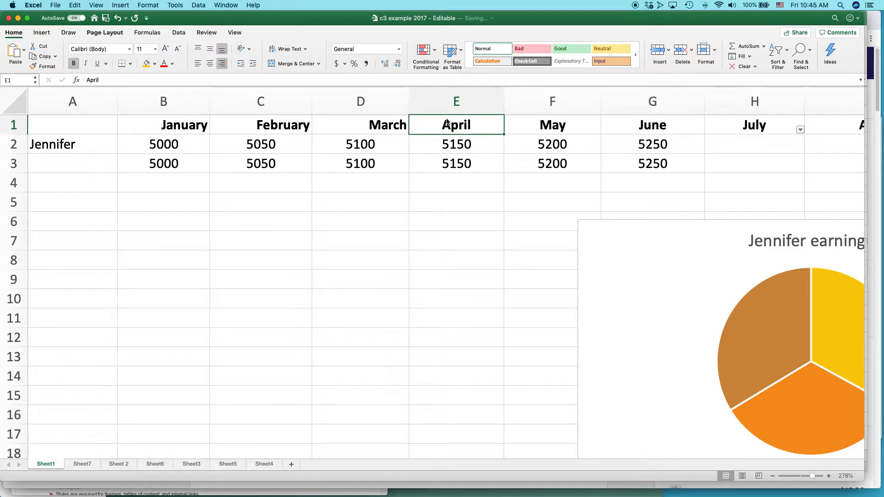
click(14, 124)
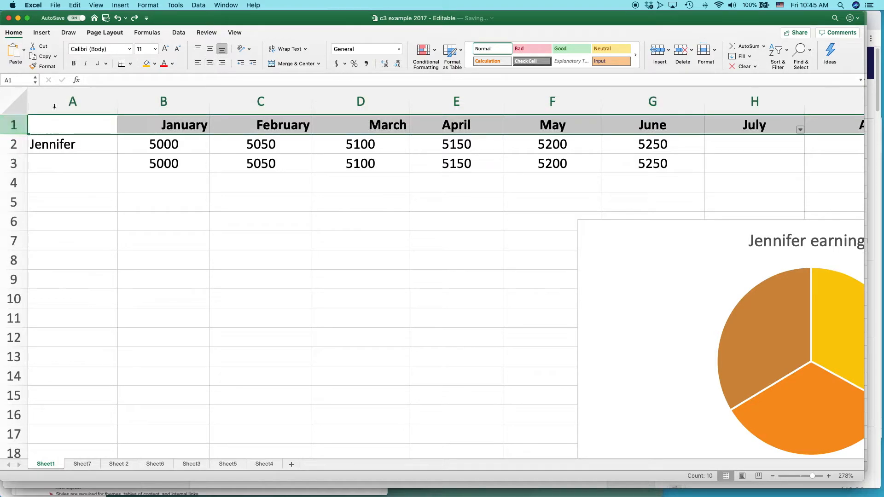
click(222, 64)
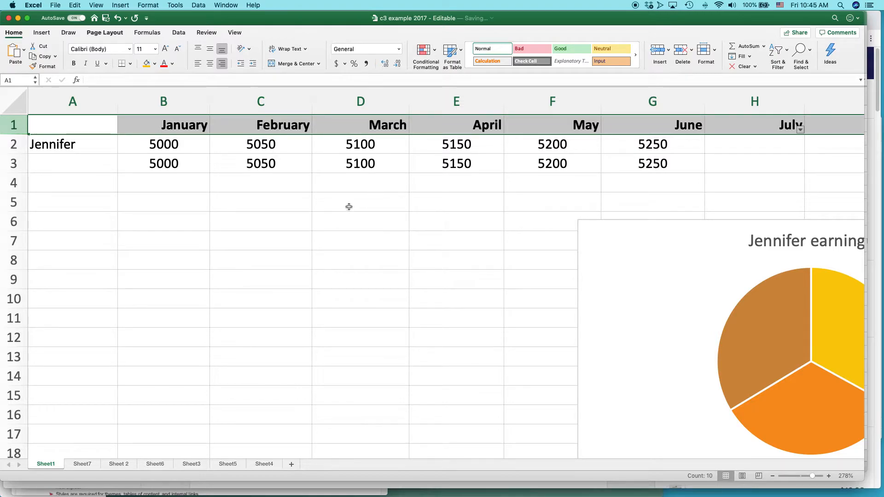
Step: Right-align the monthly figures in B2:G3
click(166, 145)
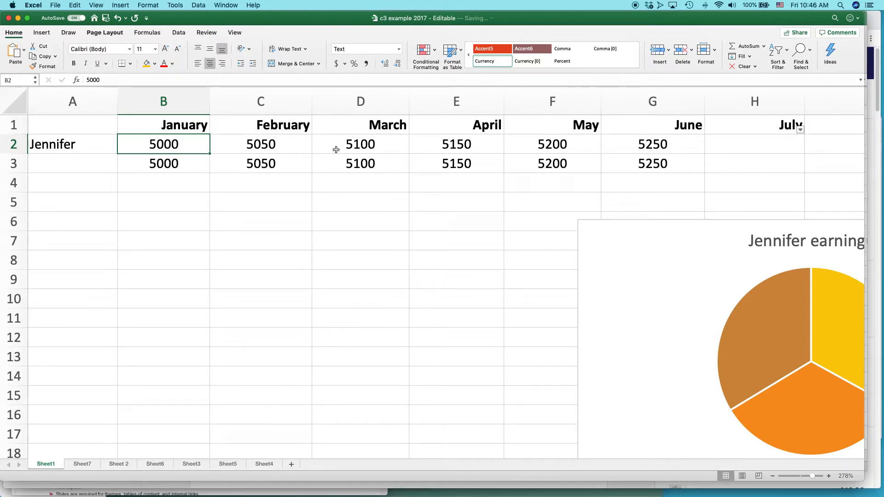
key(shift+Right)
key(shift+Right)
key(shift+Right)
key(shift+Right)
key(shift+Right)
key(shift+Down)
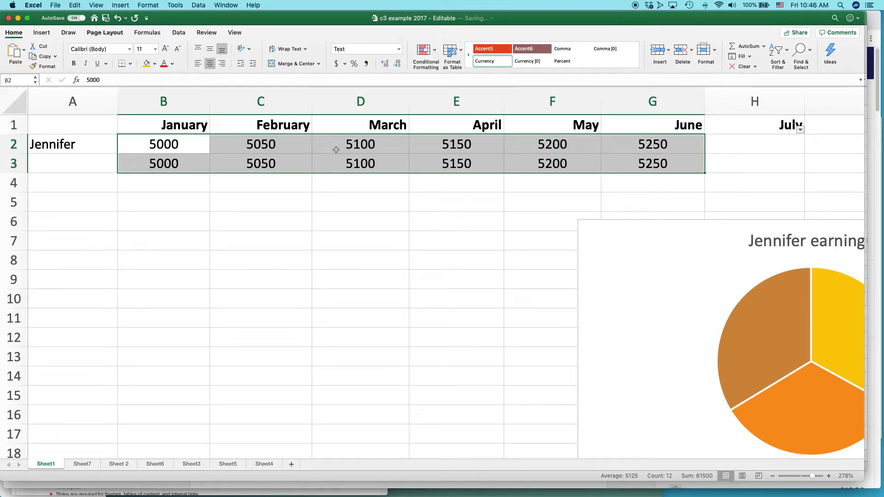
click(223, 64)
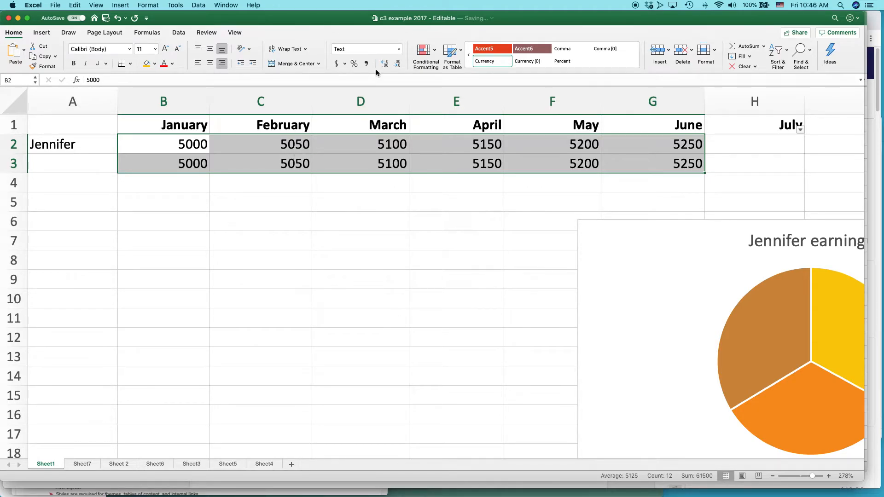
Step: Apply Accounting number format to the January figures in B2:B3
click(399, 50)
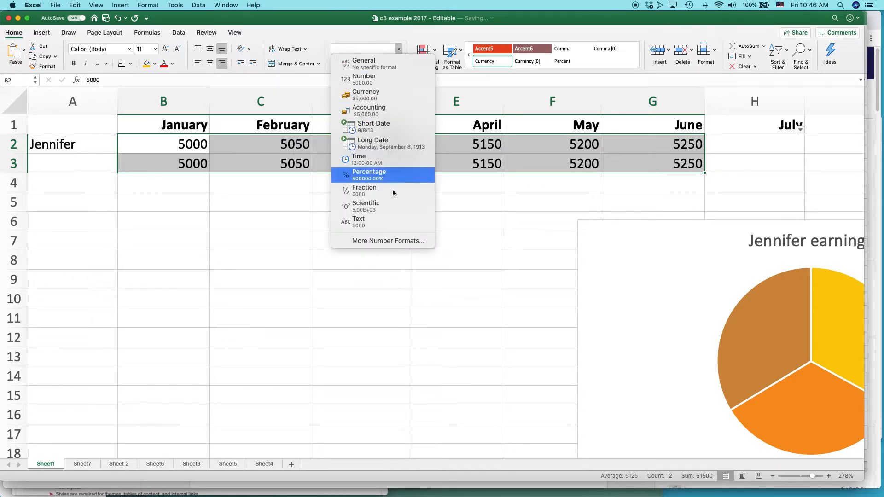
click(325, 32)
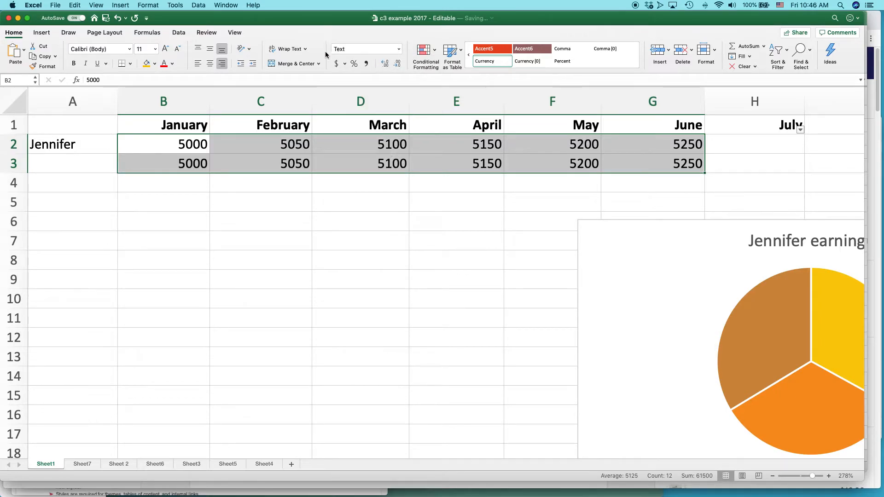
click(288, 146)
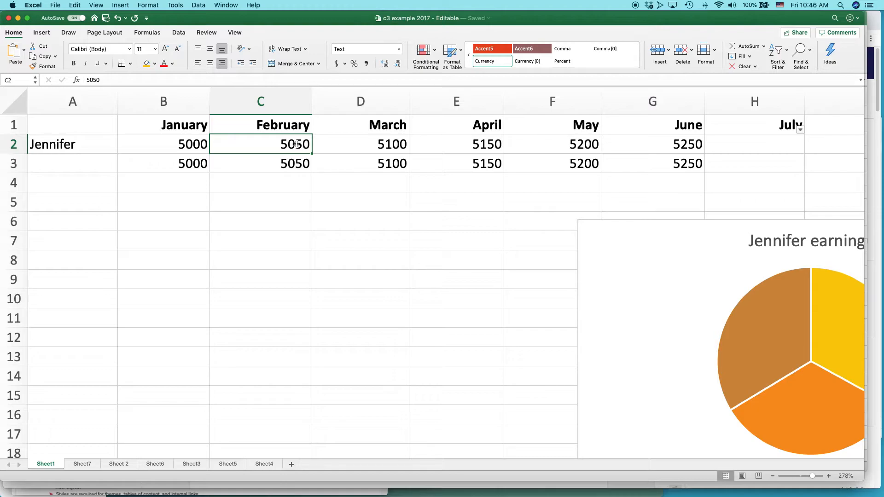
key(shift+Down)
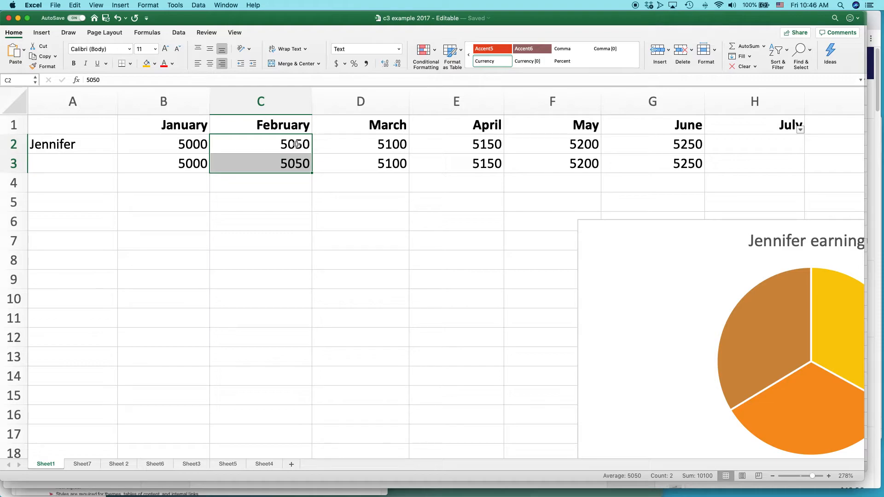
key(Left)
key(shift+Down)
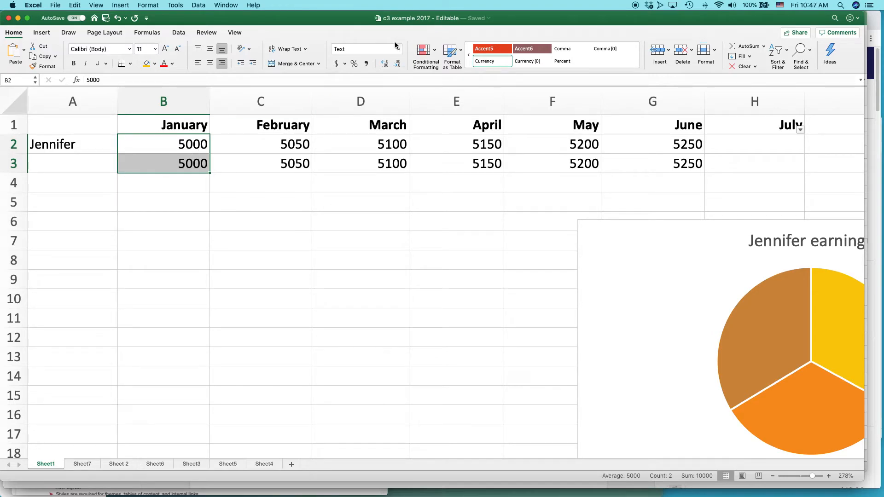
click(339, 63)
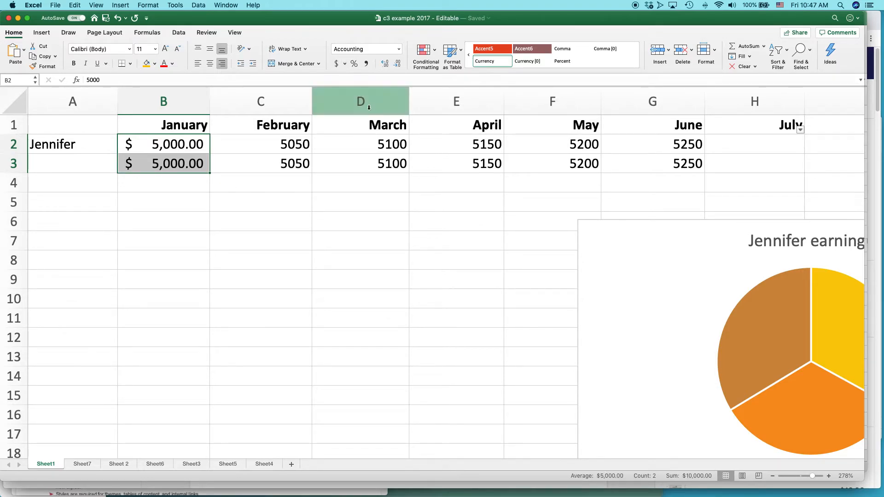
Step: Review the available accounting currency formats
click(345, 64)
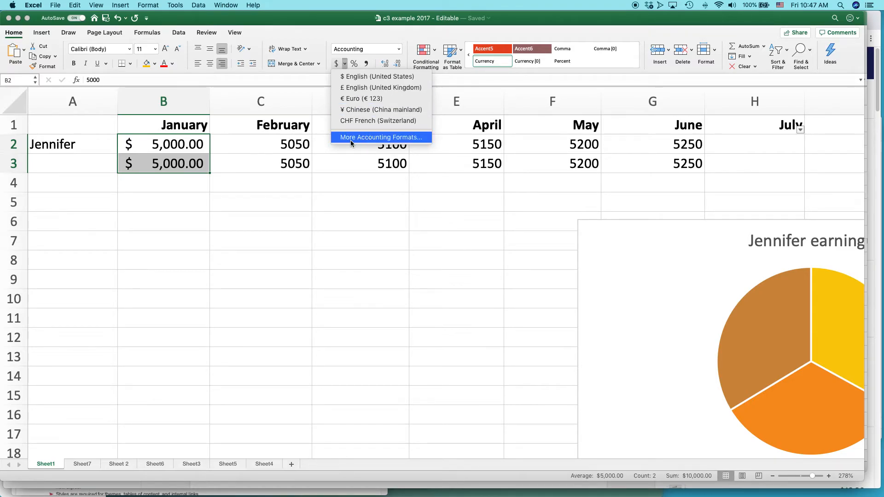
click(171, 216)
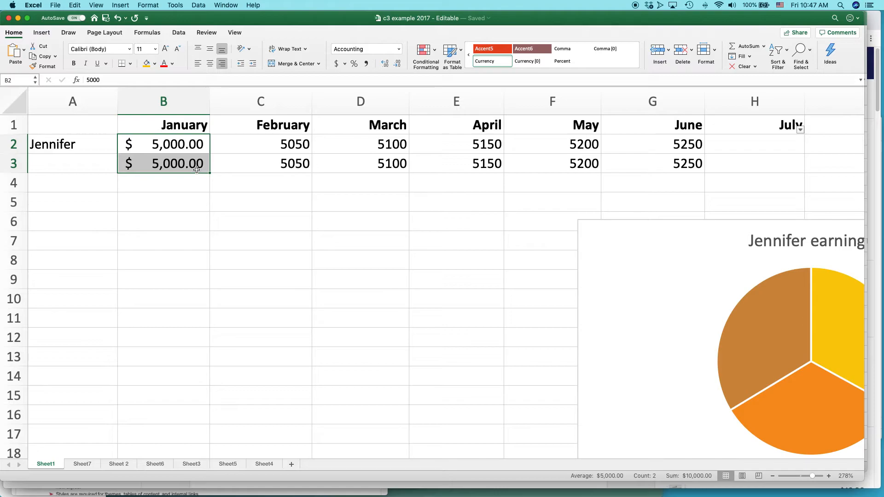
key(shift+Right)
key(shift+Right)
key(shift+Right)
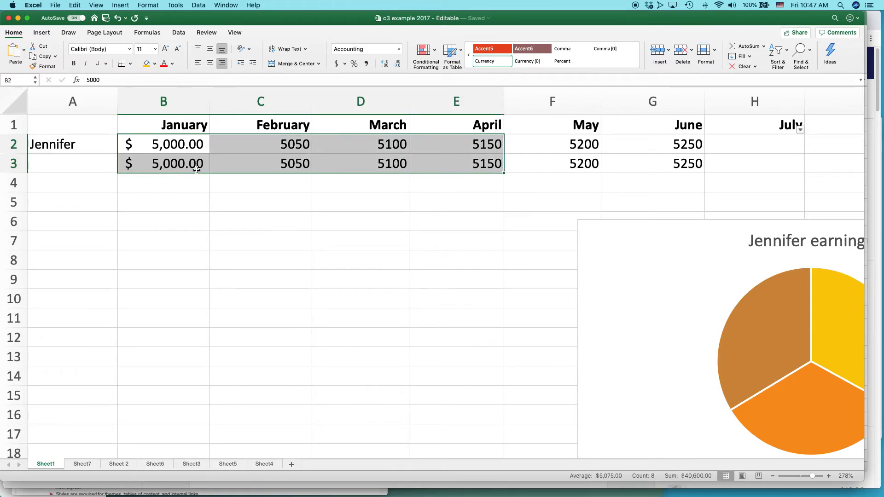
key(Left)
key(Right)
key(Right)
Step: Undo the Accounting format and right alignment on the monthly figures
key(super+z)
key(super+z)
key(super+z)
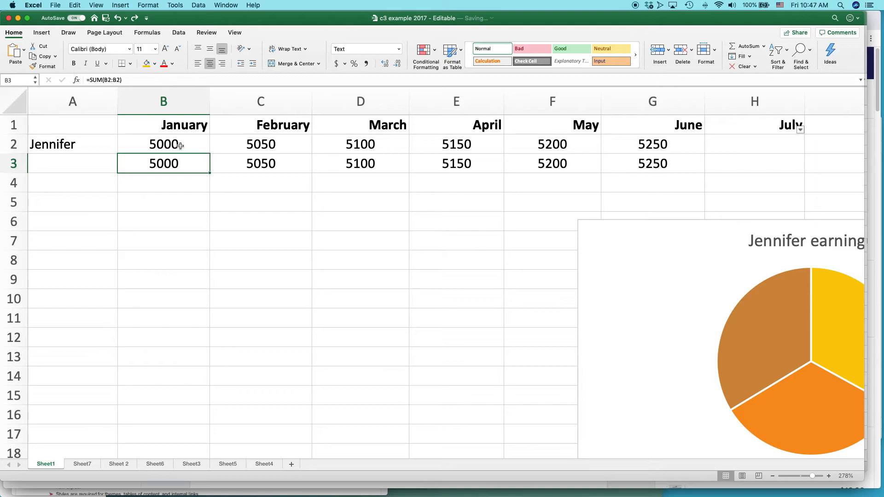
Step: Apply Accounting number format to all monthly figures in B2:G3
click(180, 146)
key(shift+Right)
key(shift+Right)
key(shift+Right)
key(shift+Right)
key(shift+Right)
key(shift+Down)
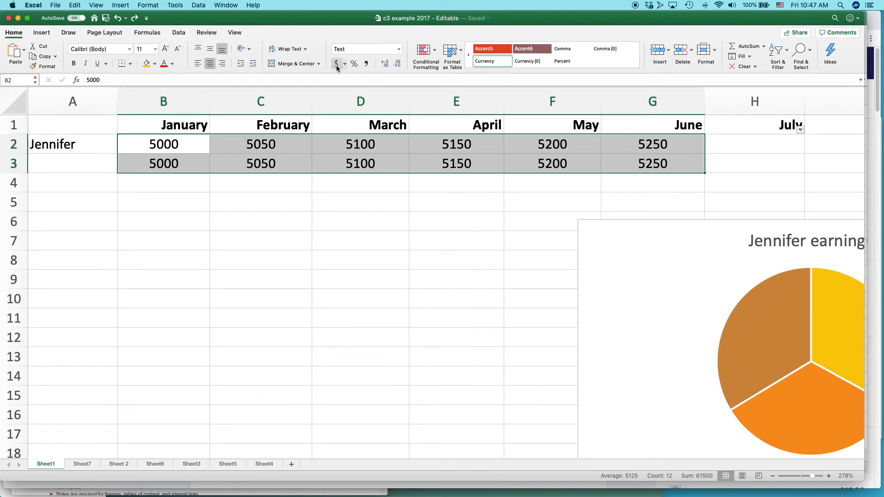
click(398, 50)
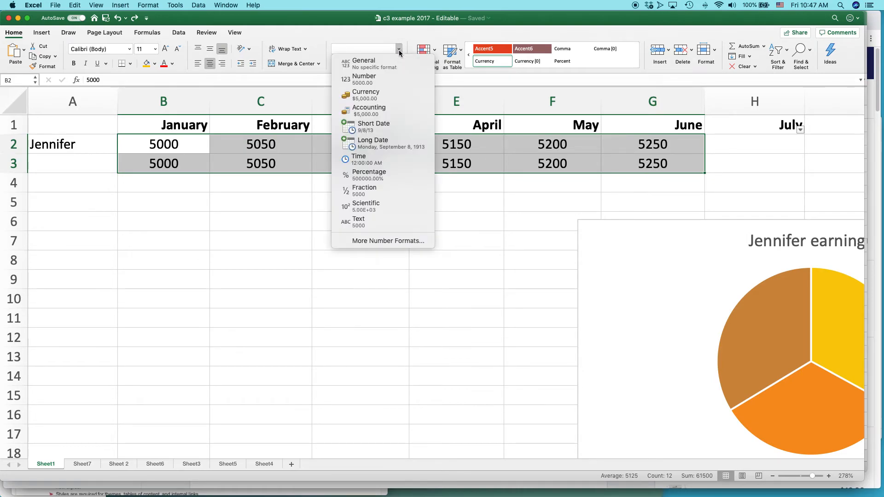
click(400, 109)
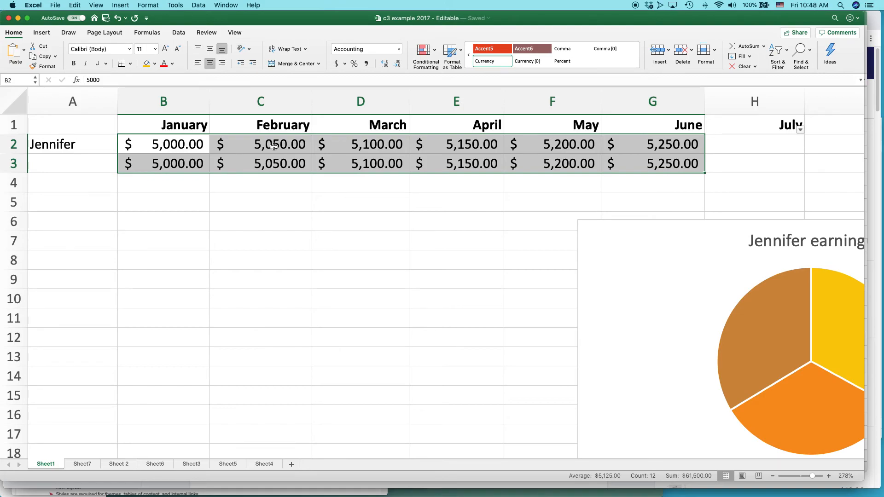
click(273, 145)
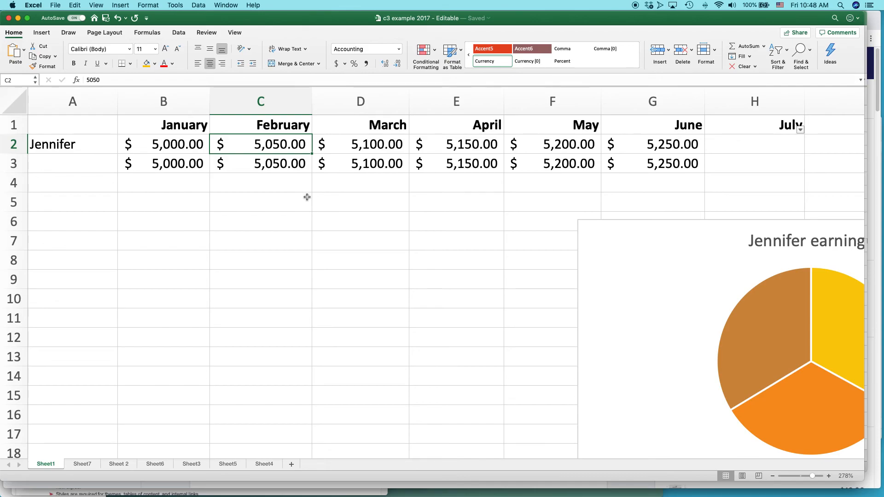
click(399, 49)
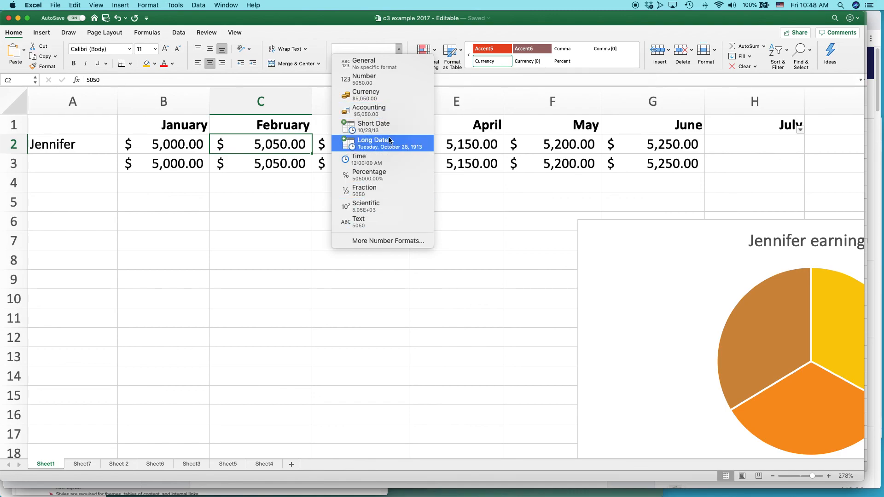
click(288, 24)
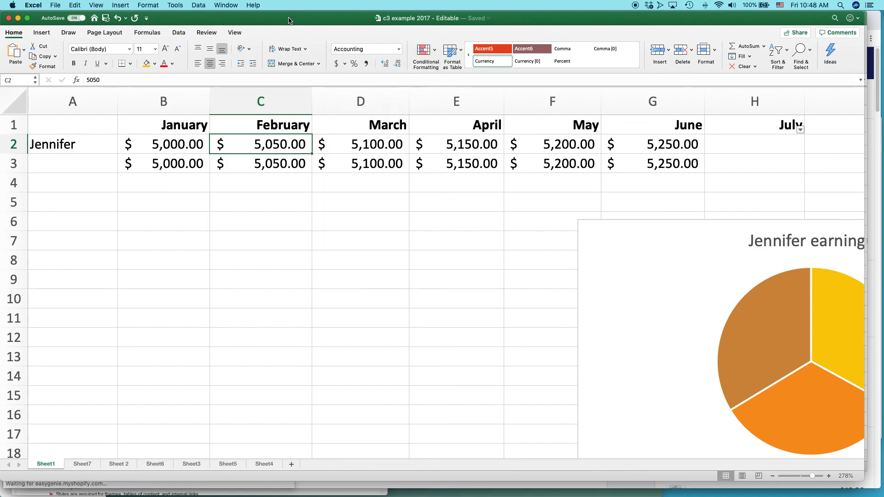
Step: Switch to the browser showing the Excel Basics in 30 Minutes product page
key(super+Tab)
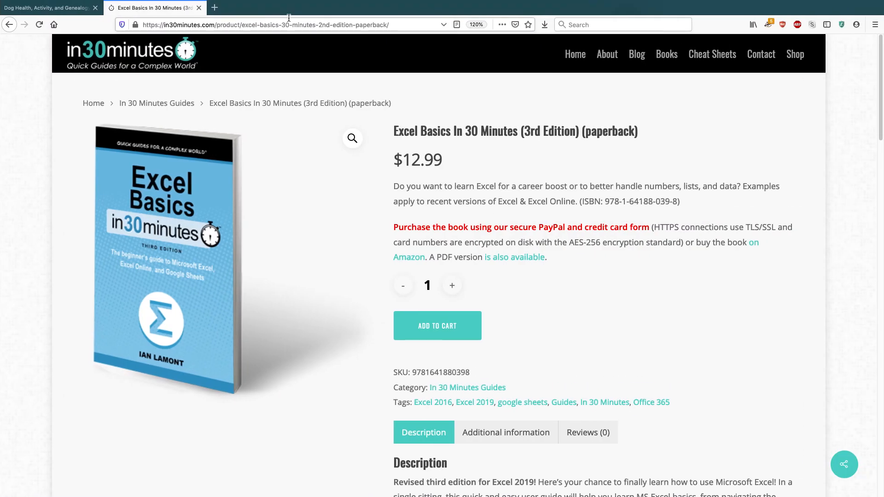